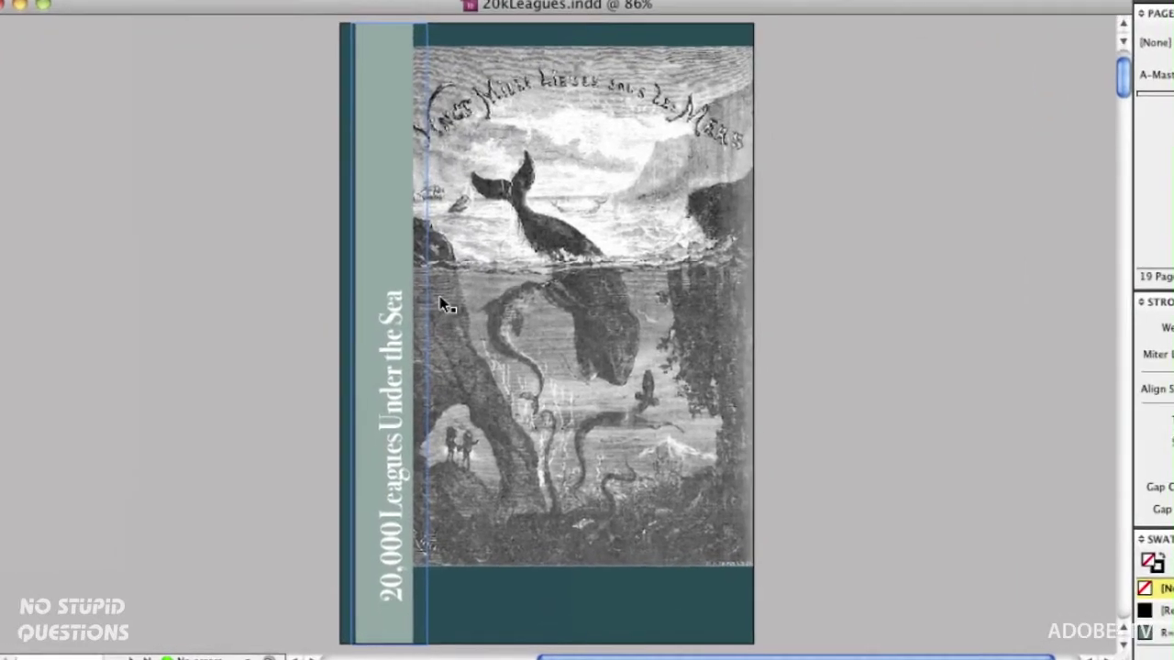
left_click_drag(421, 370, 529, 331)
left_click_drag(586, 271, 586, 271)
key("super+z")
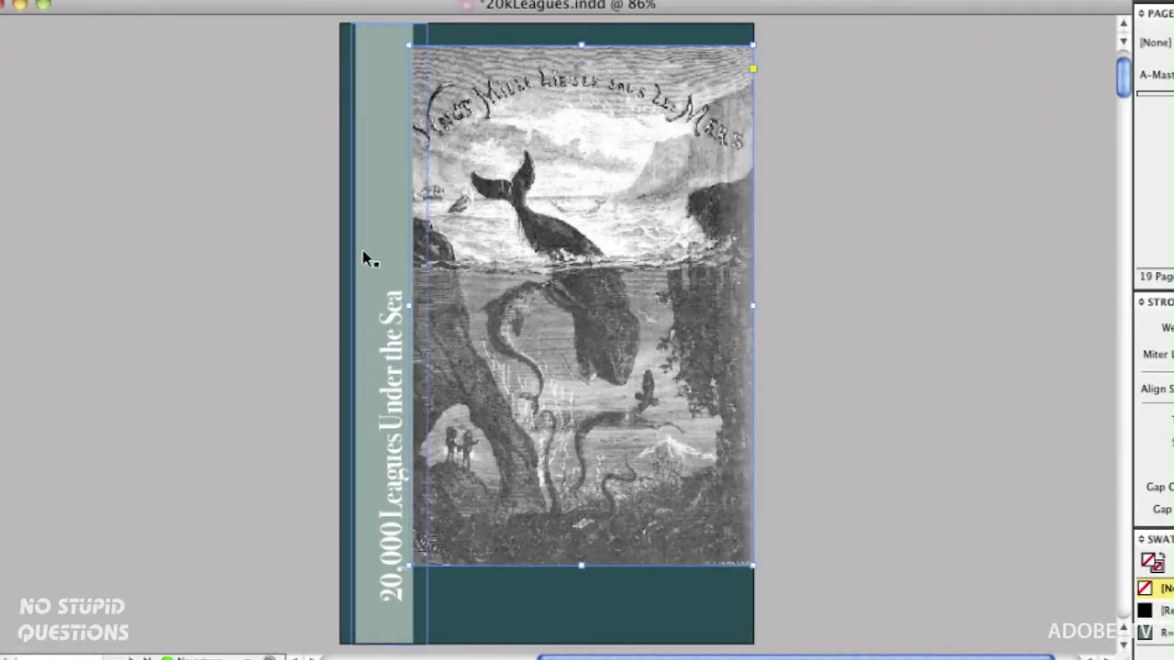
left_click_drag(367, 260, 392, 241)
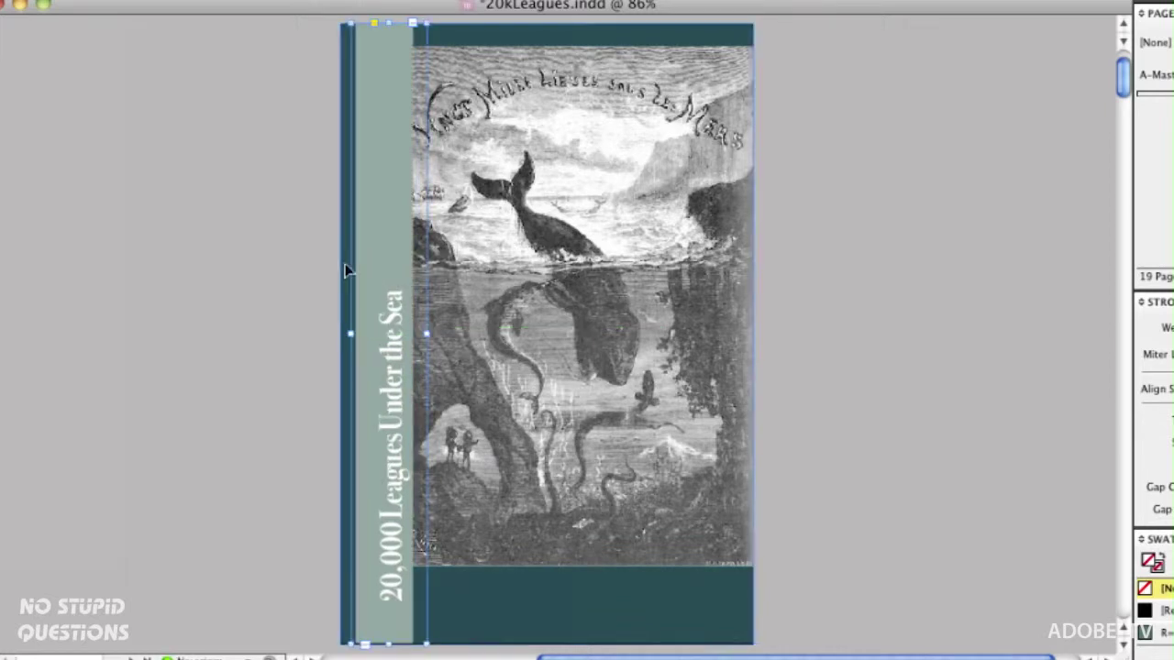
left_click(577, 624)
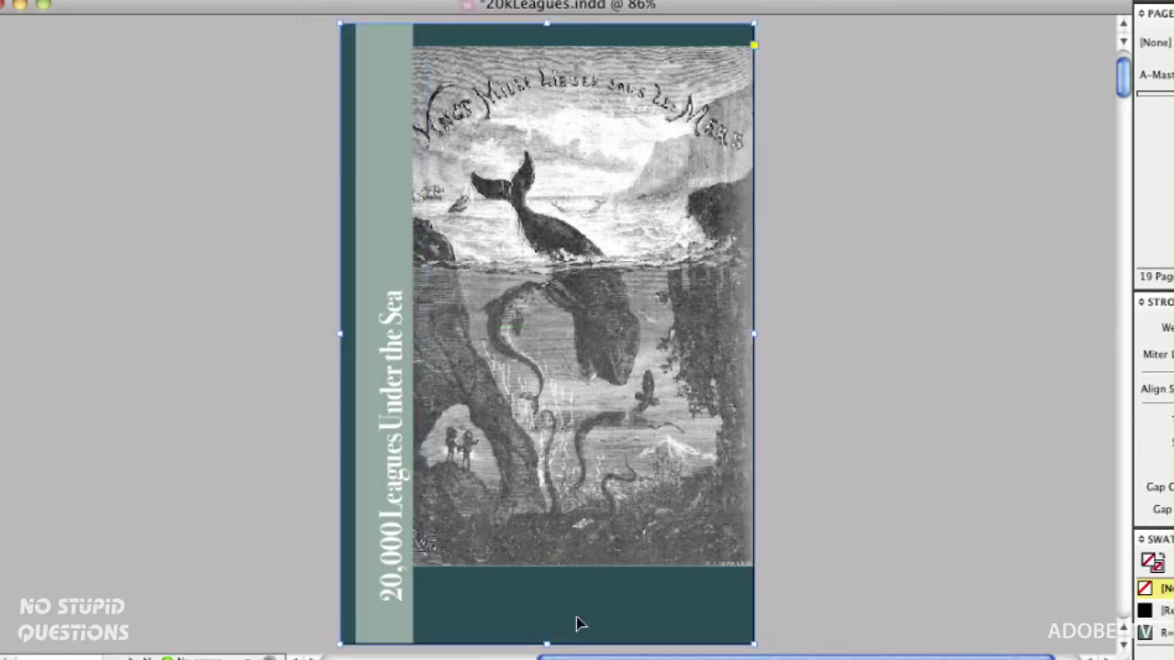
left_click(846, 180)
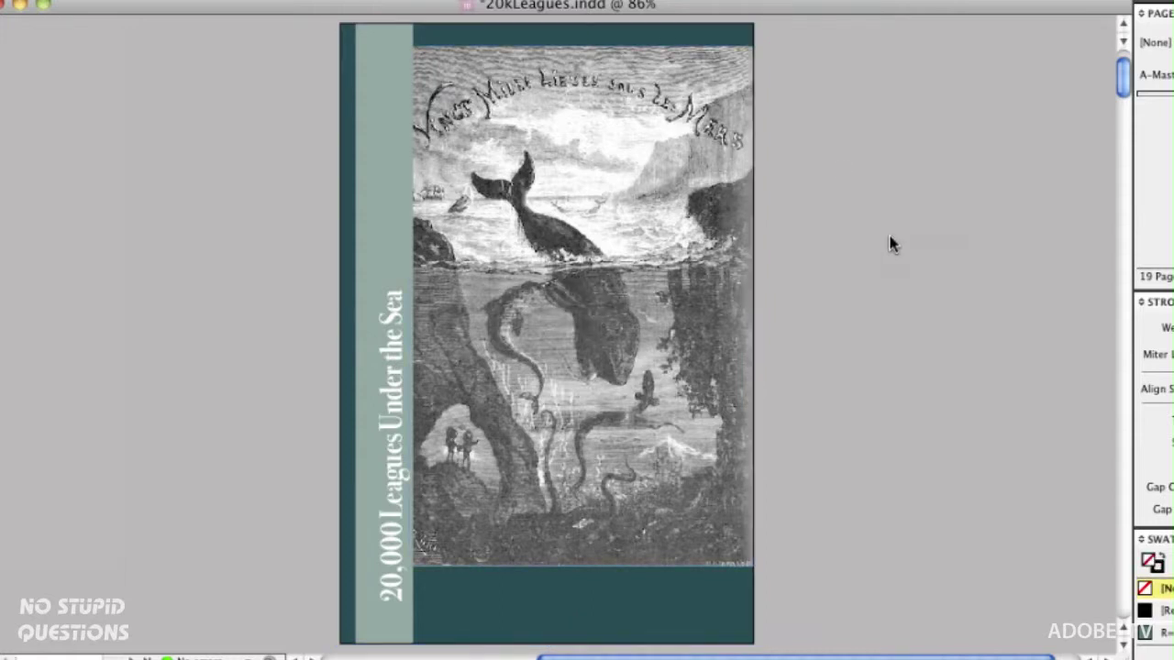
scroll(891, 243, "down", 4)
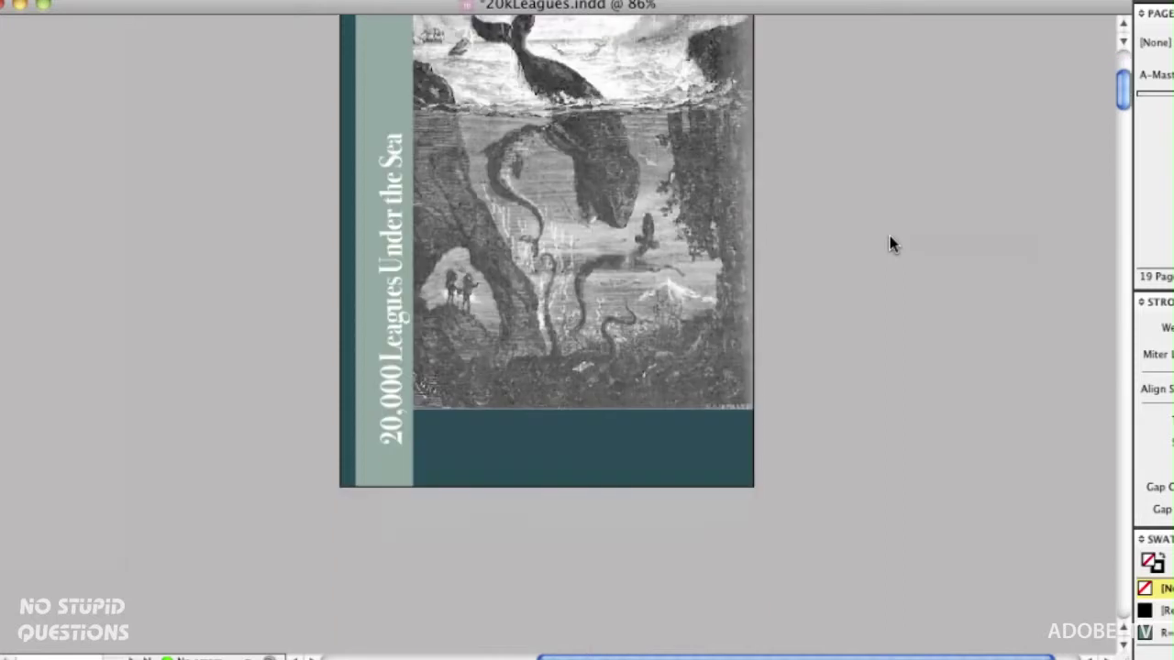
scroll(890, 243, "down", 10)
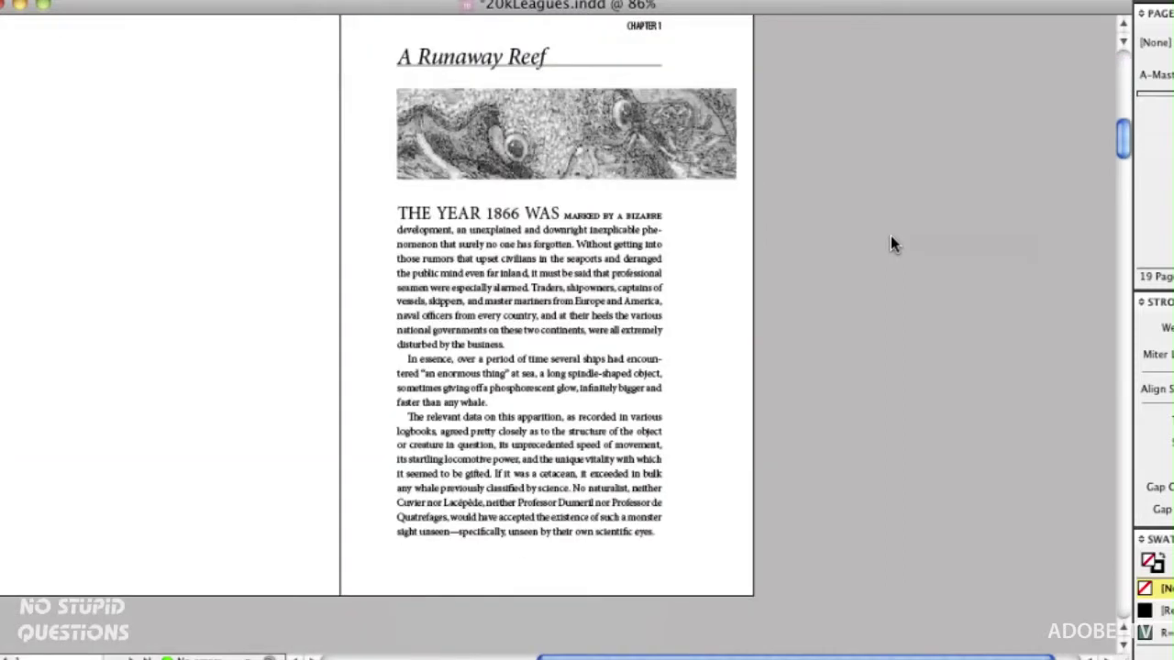
scroll(890, 243, "down", 2)
scroll(891, 236, "down", 7)
scroll(891, 236, "down", 15)
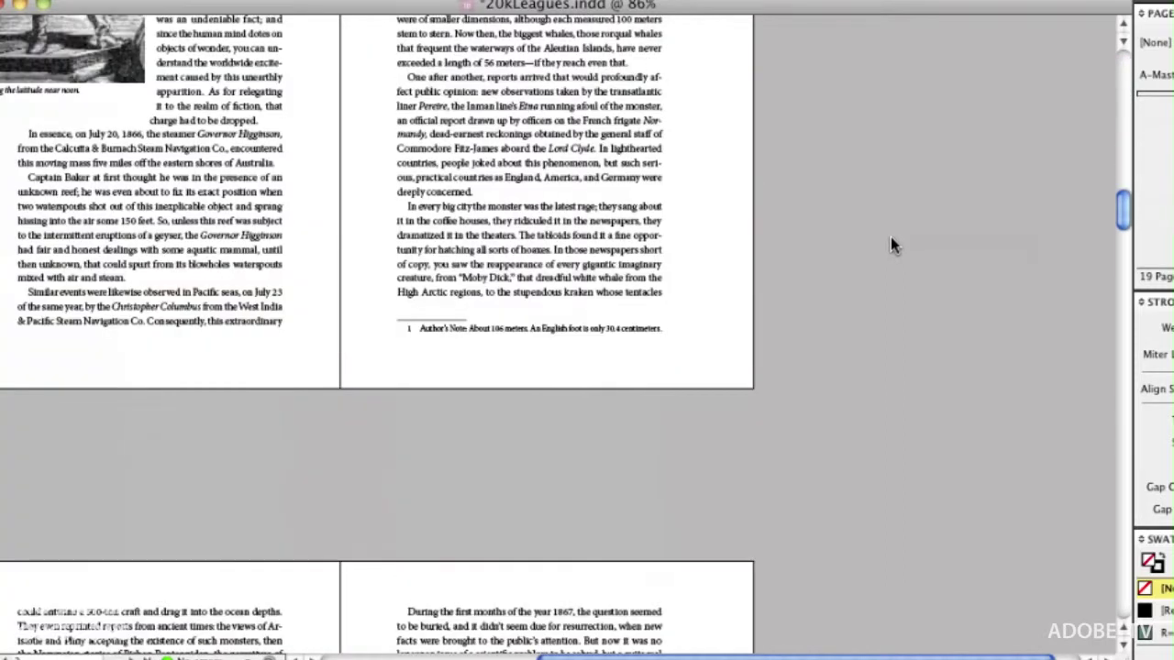
scroll(891, 236, "up", 20)
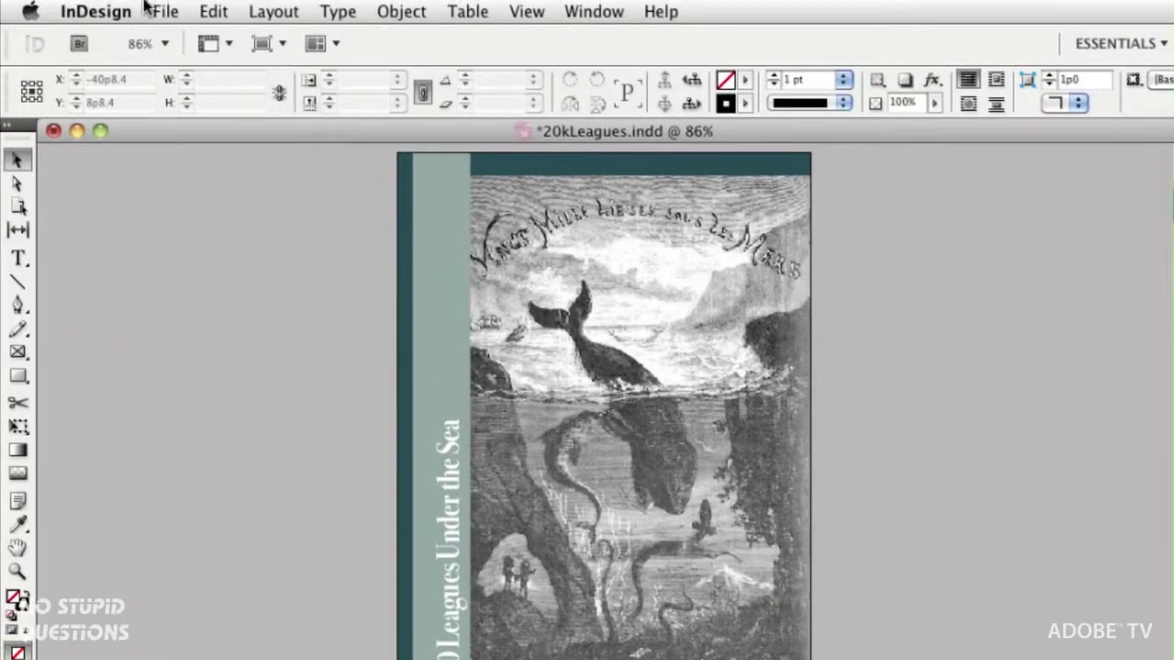
Export the book as 20kLeaguesT2.epub on the Desktop, with View eBook after Exporting kept on
left_click(165, 11)
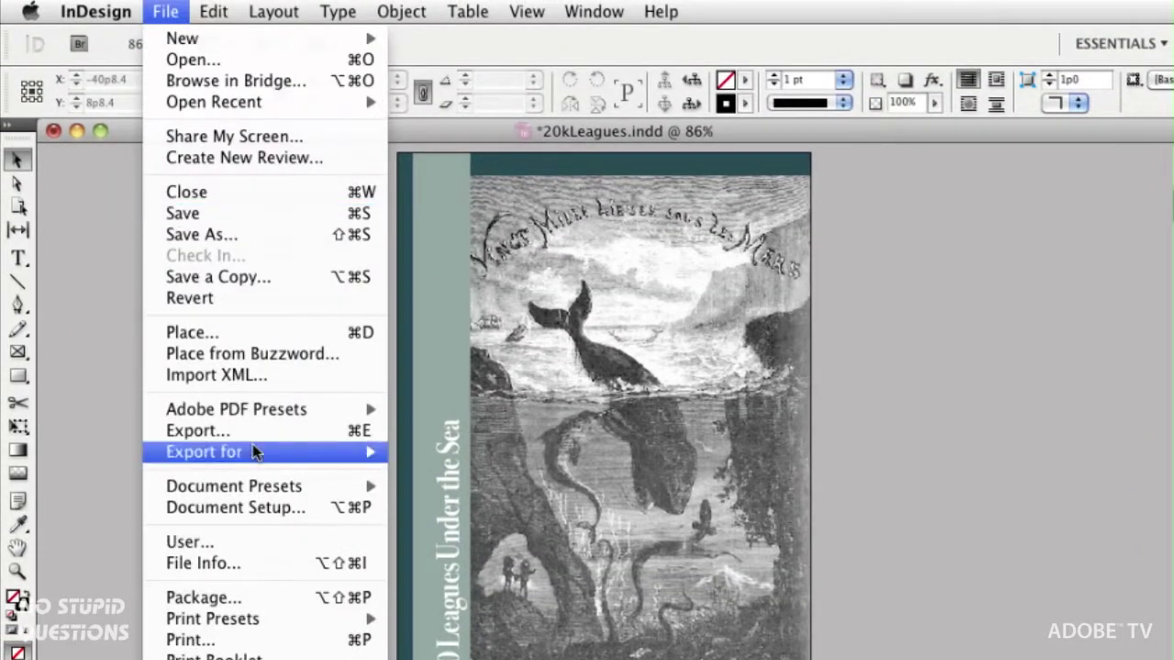
mouse_move(255, 450)
left_click(489, 497)
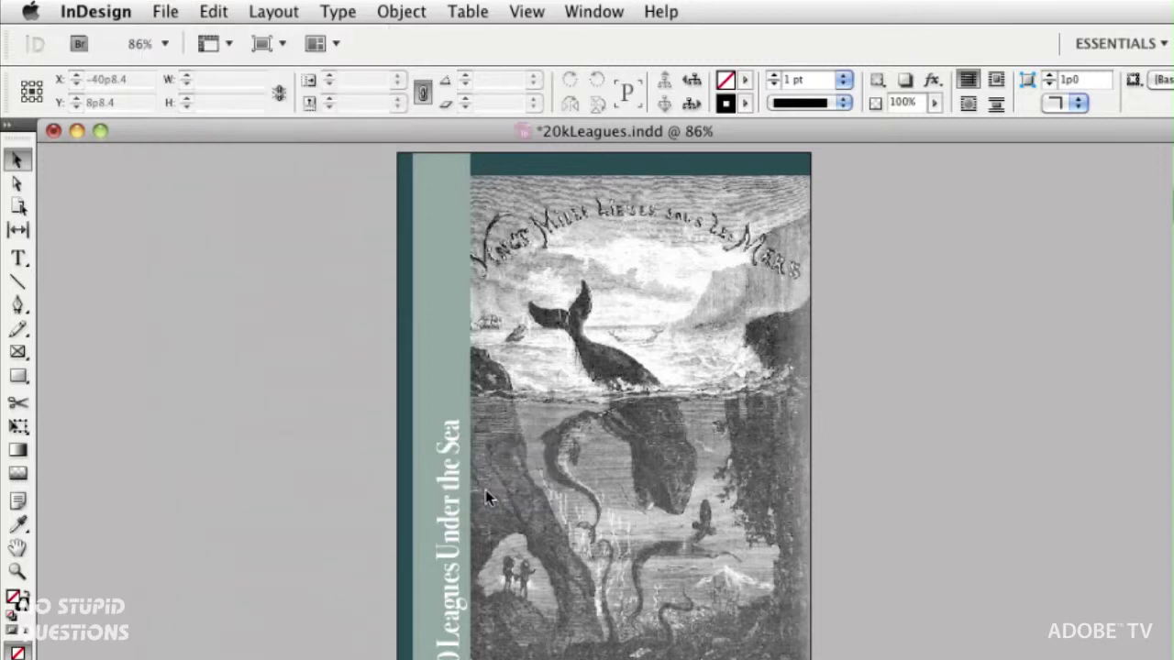
key("super+shift+d")
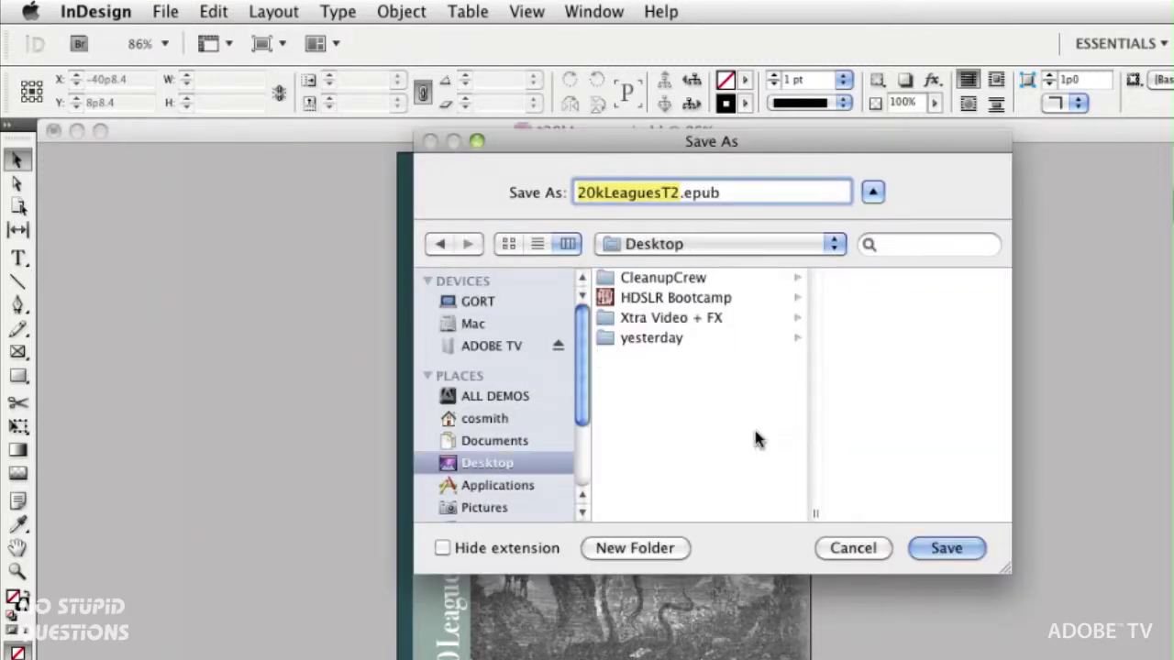
left_click(945, 549)
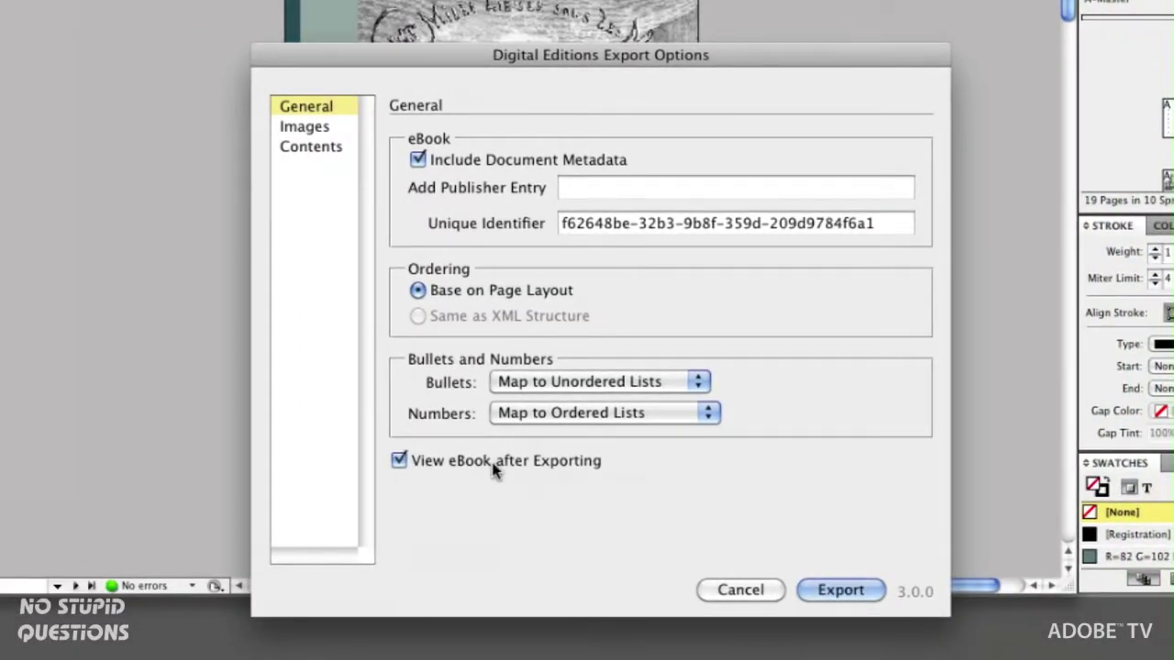
left_click(856, 593)
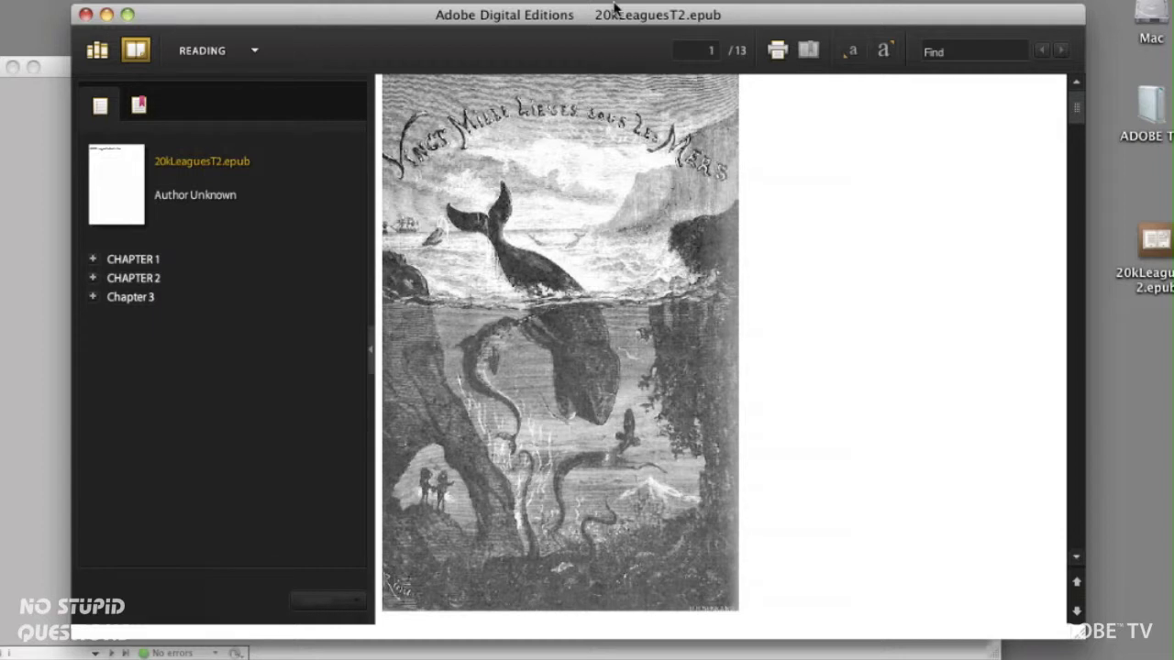
Move and shorten the Digital Editions window, then scroll through the engraving-only cover and Chapter 1
left_click_drag(613, 8, 512, 0)
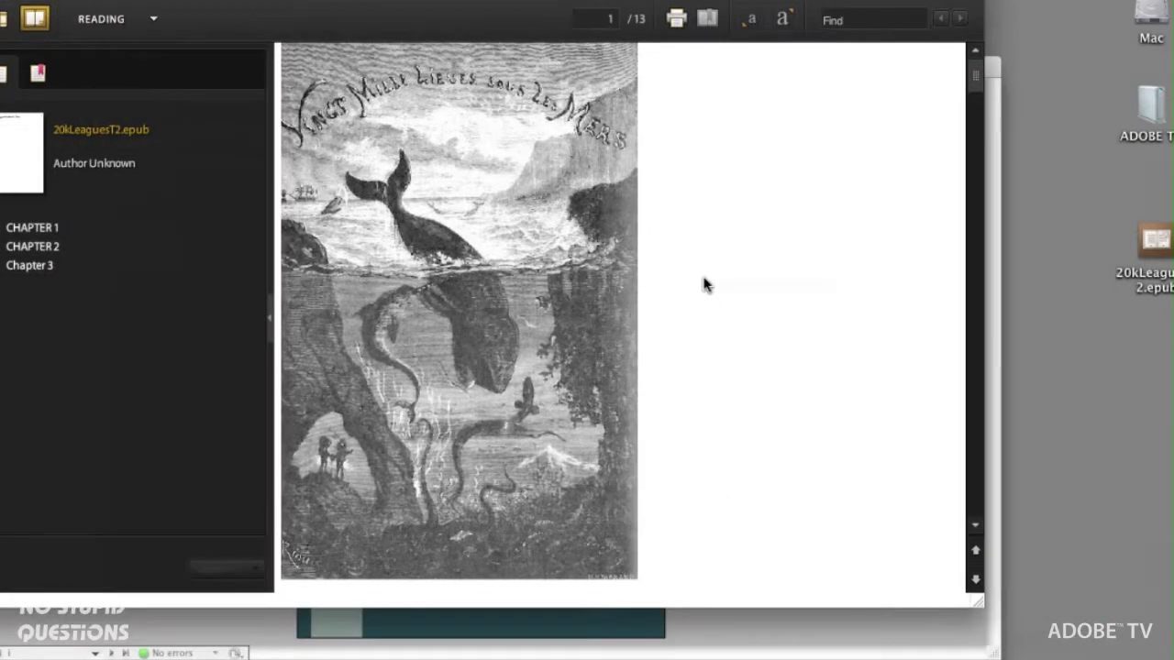
left_click_drag(985, 625, 1173, 649)
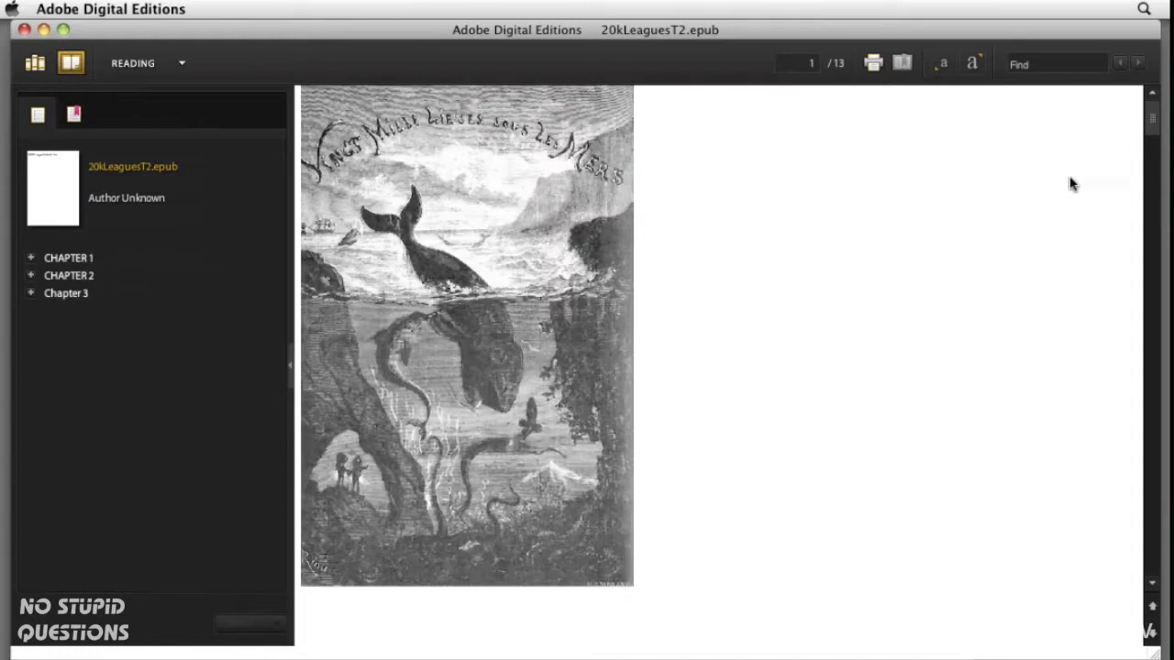
scroll(1071, 184, "down", 10)
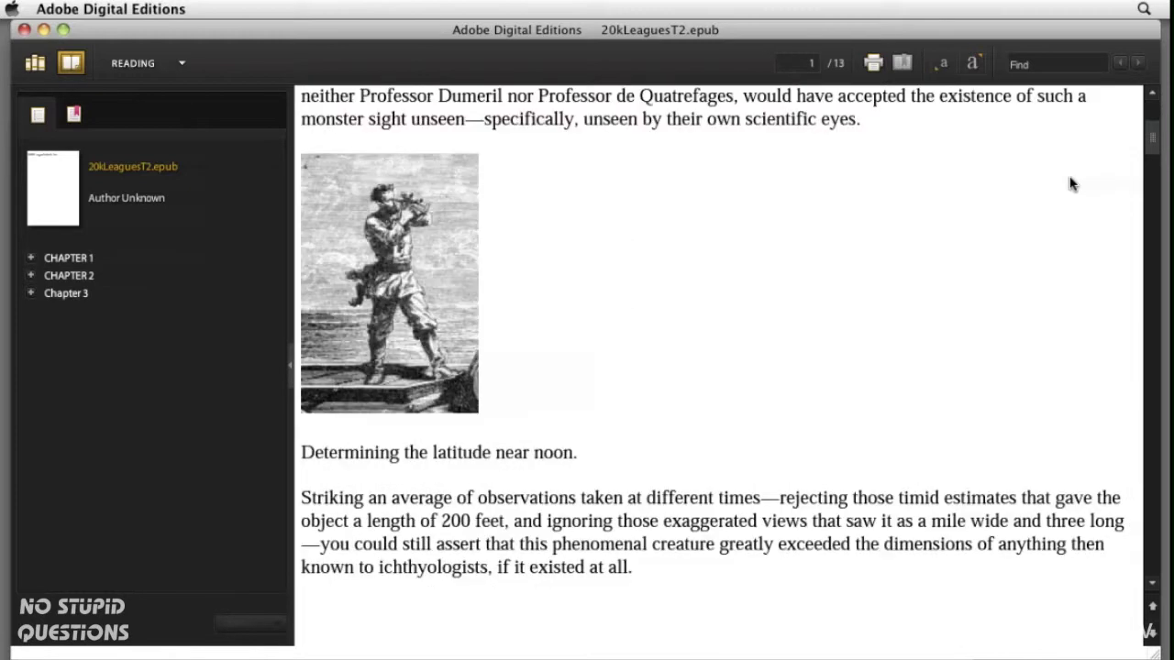
scroll(1070, 185, "up", 5)
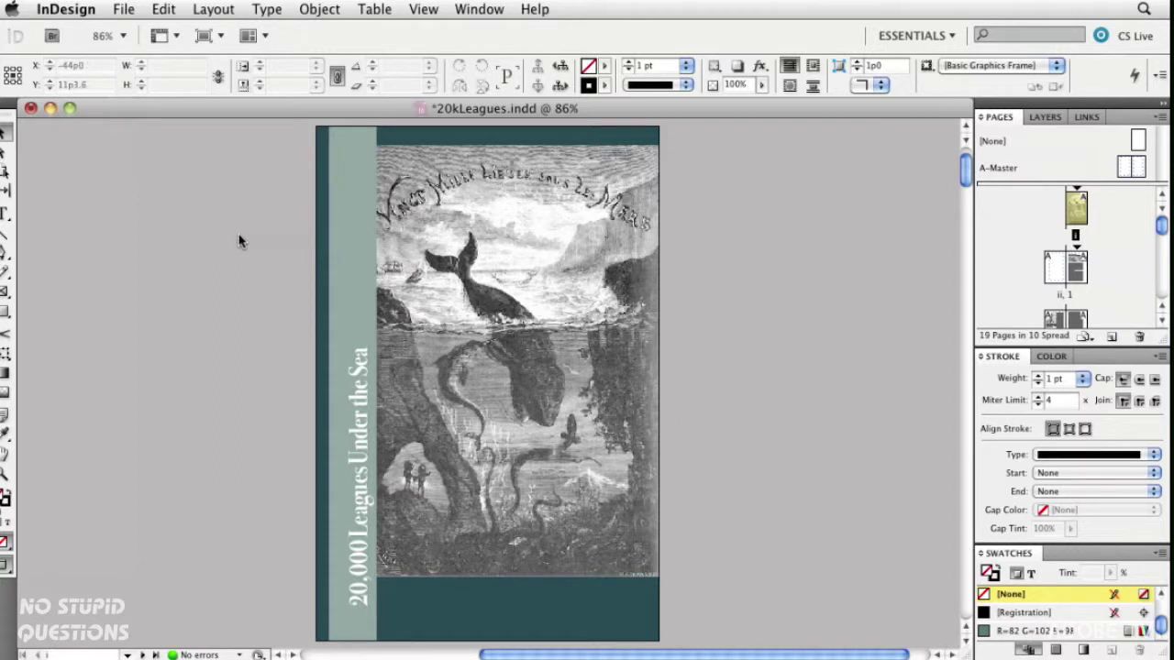
Zoom out and delete all the old cover objects on page 1
key("super+minus")
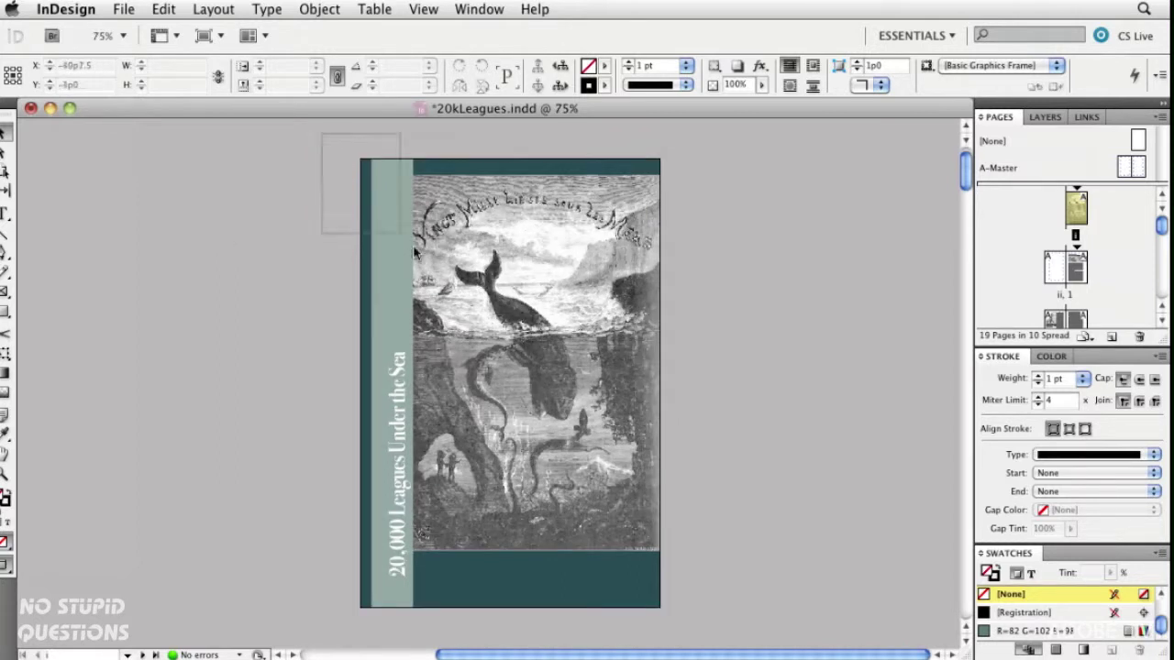
left_click_drag(414, 253, 716, 617)
key("Delete")
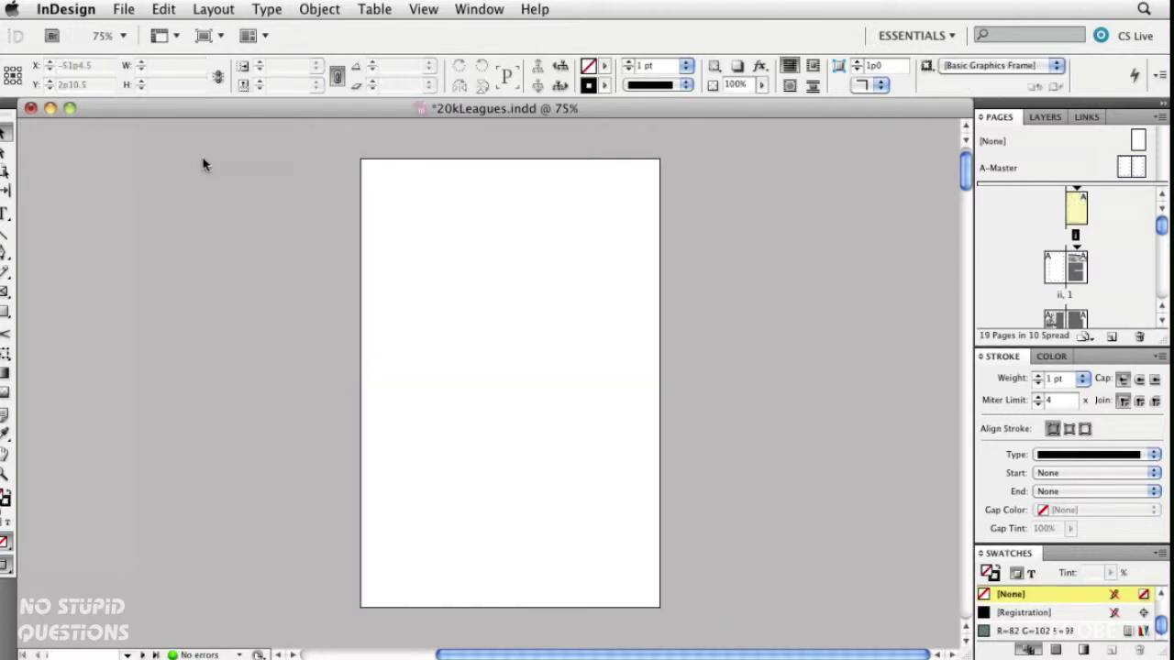
Place 20K_cover.indd onto the blank first page
left_click(122, 10)
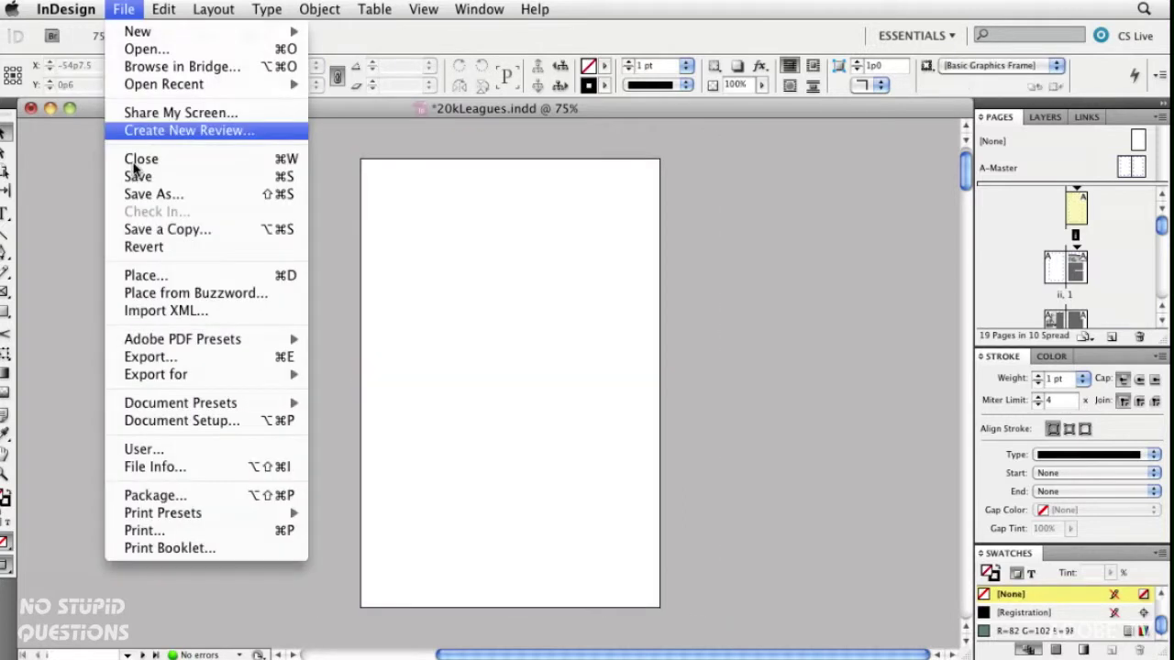
left_click(142, 275)
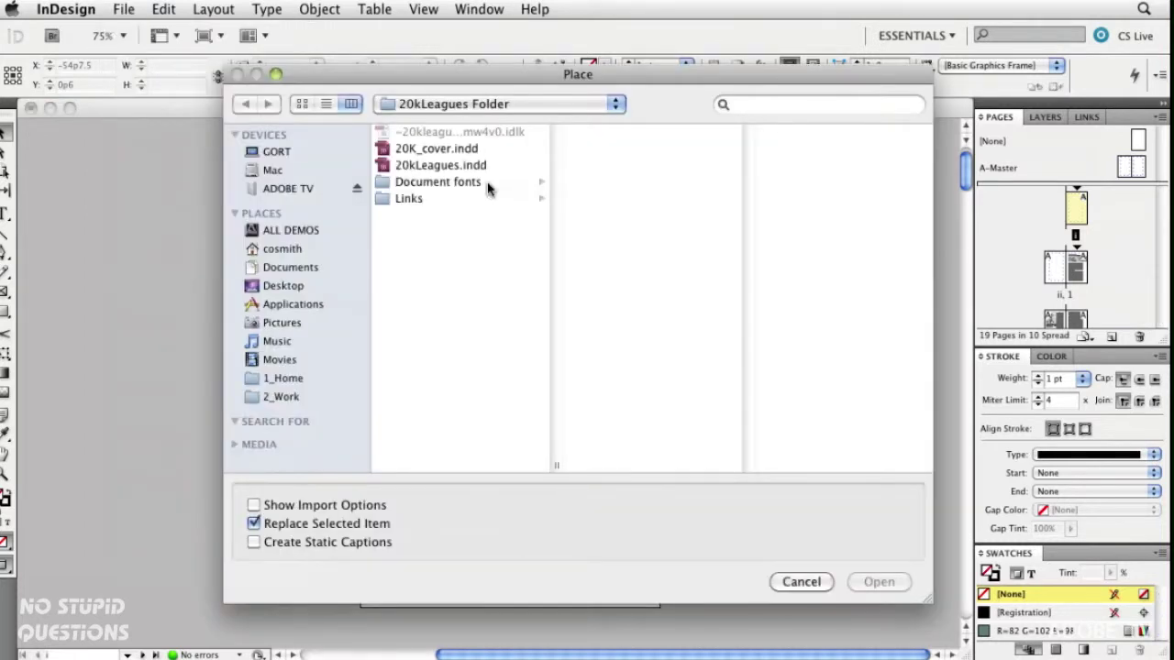
left_click(440, 148)
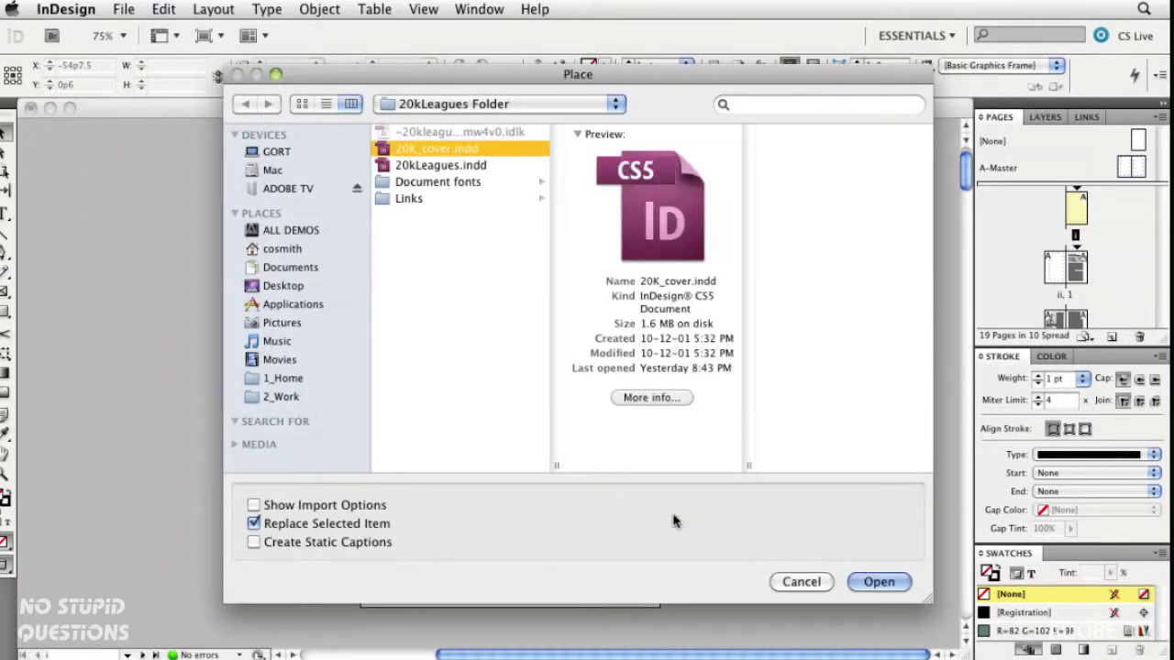
left_click(871, 582)
left_click(513, 196)
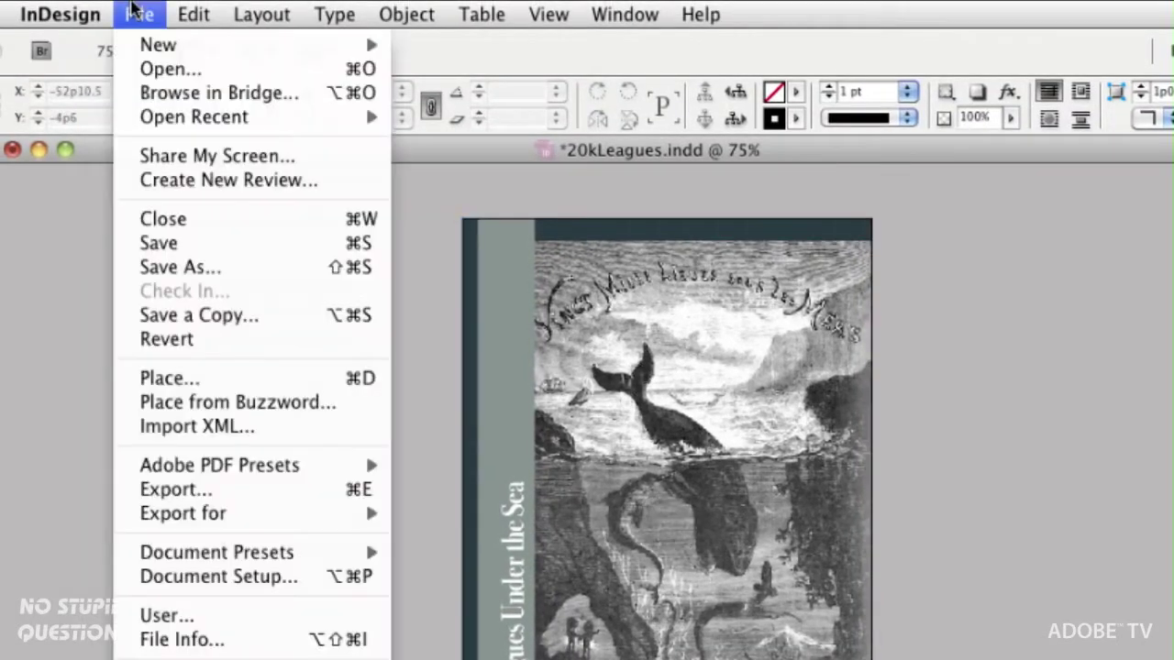
Re-export 20kLeaguesT2.epub to the Desktop, replacing the existing copy, with the current export options
mouse_move(188, 552)
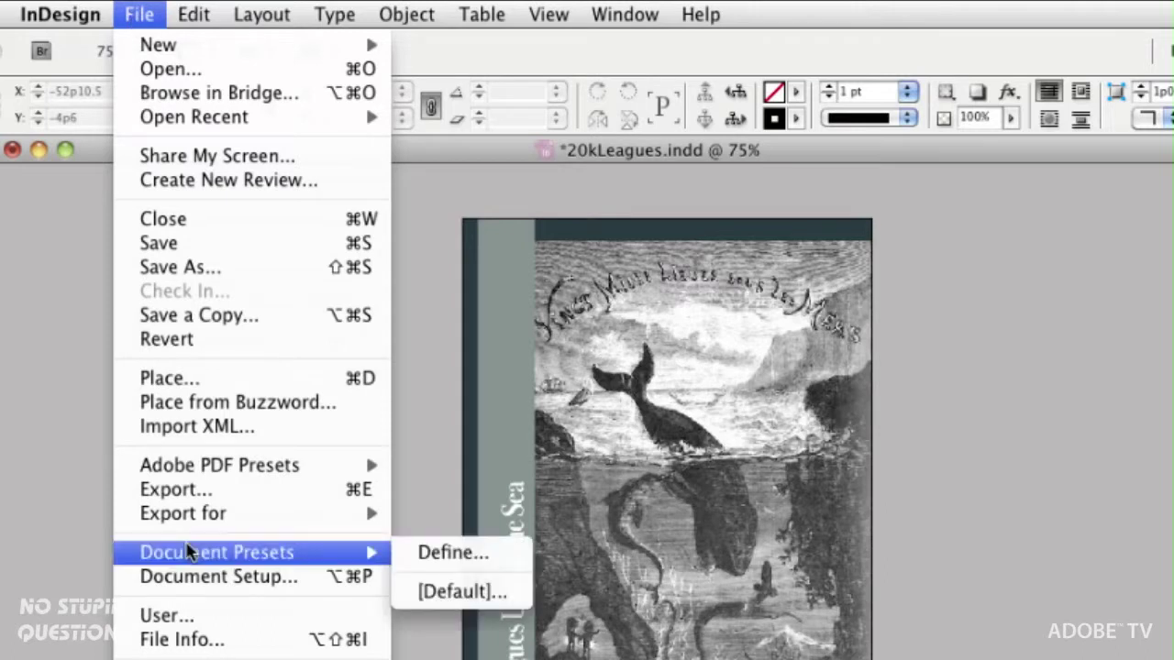
mouse_move(358, 516)
left_click(422, 559)
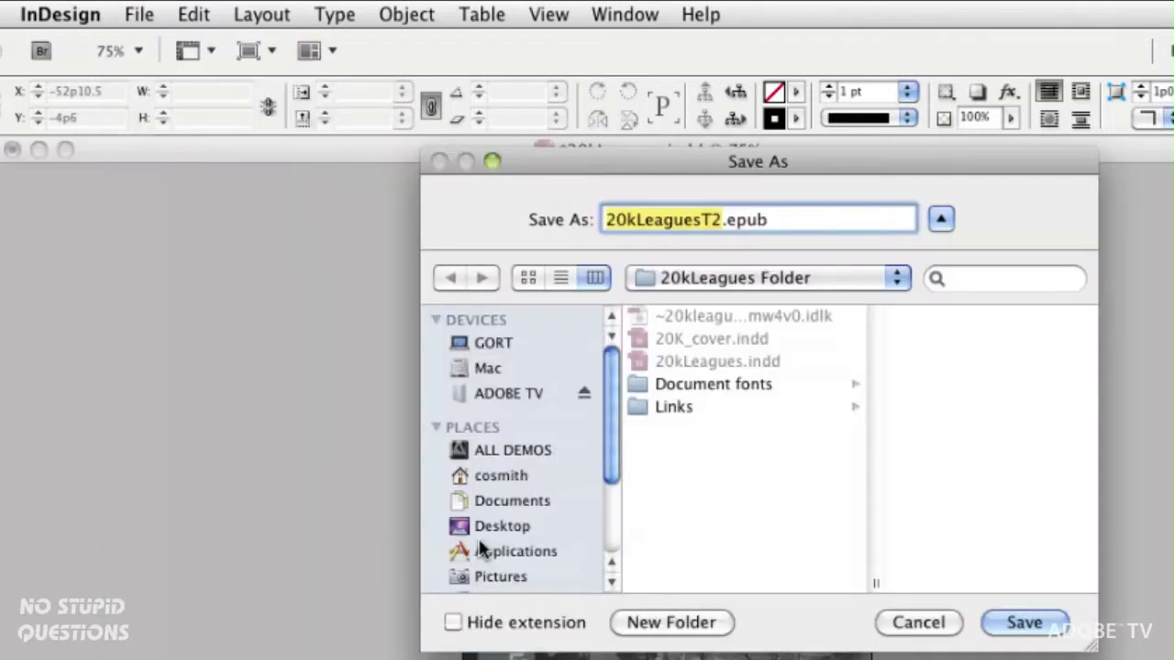
left_click(495, 527)
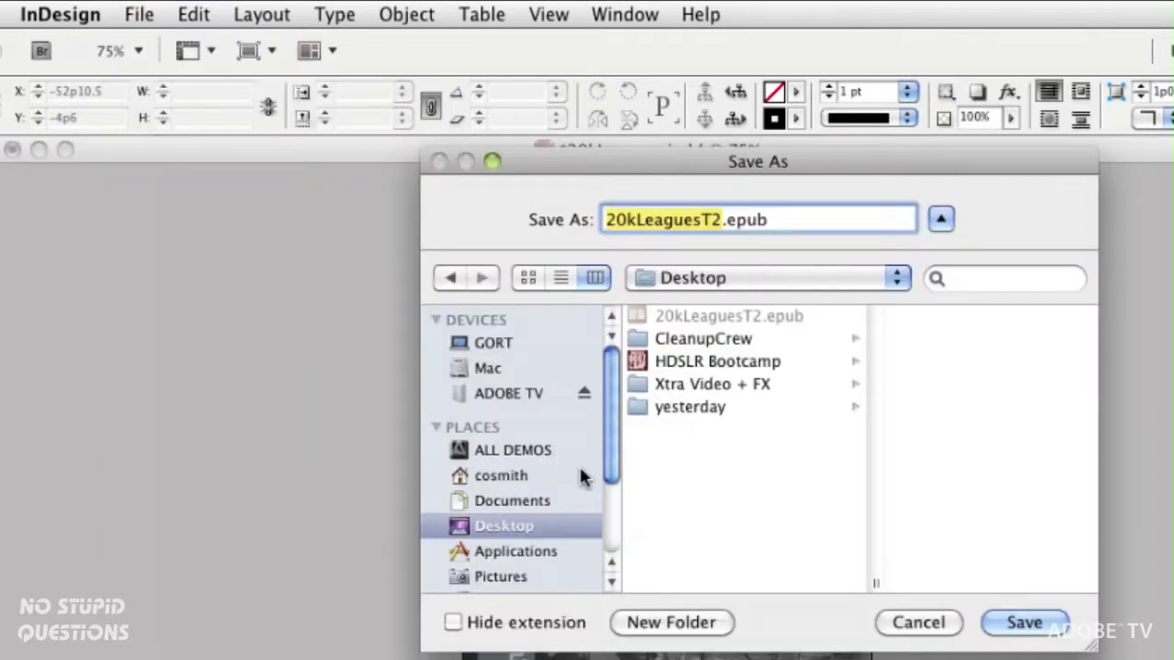
left_click(1048, 623)
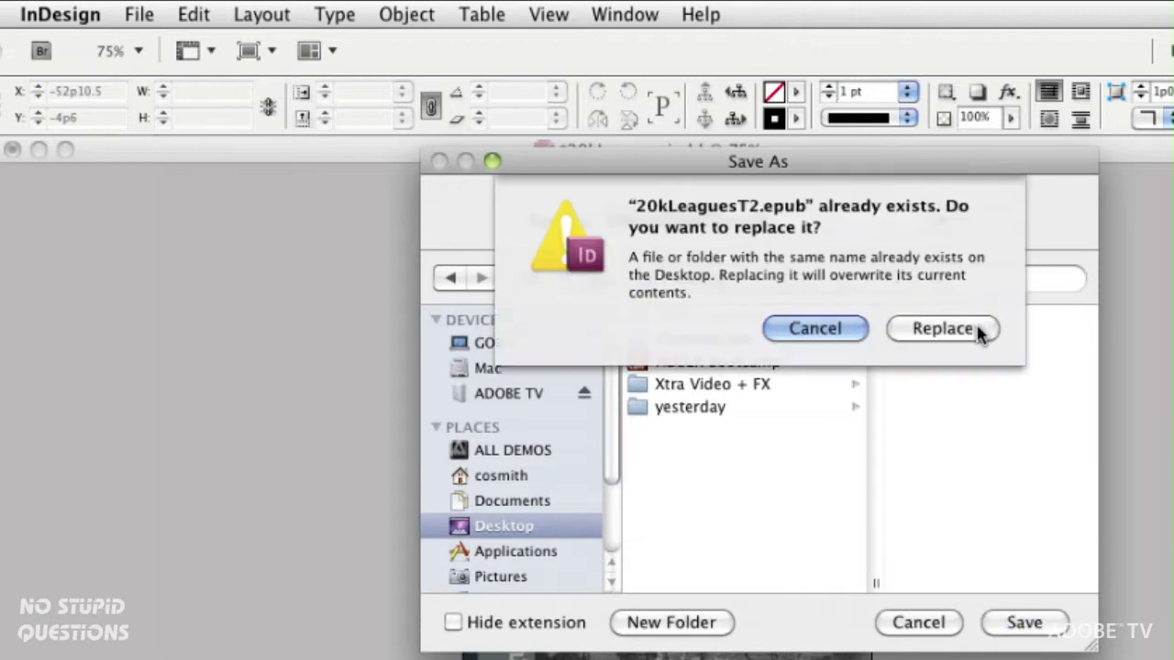
left_click(976, 331)
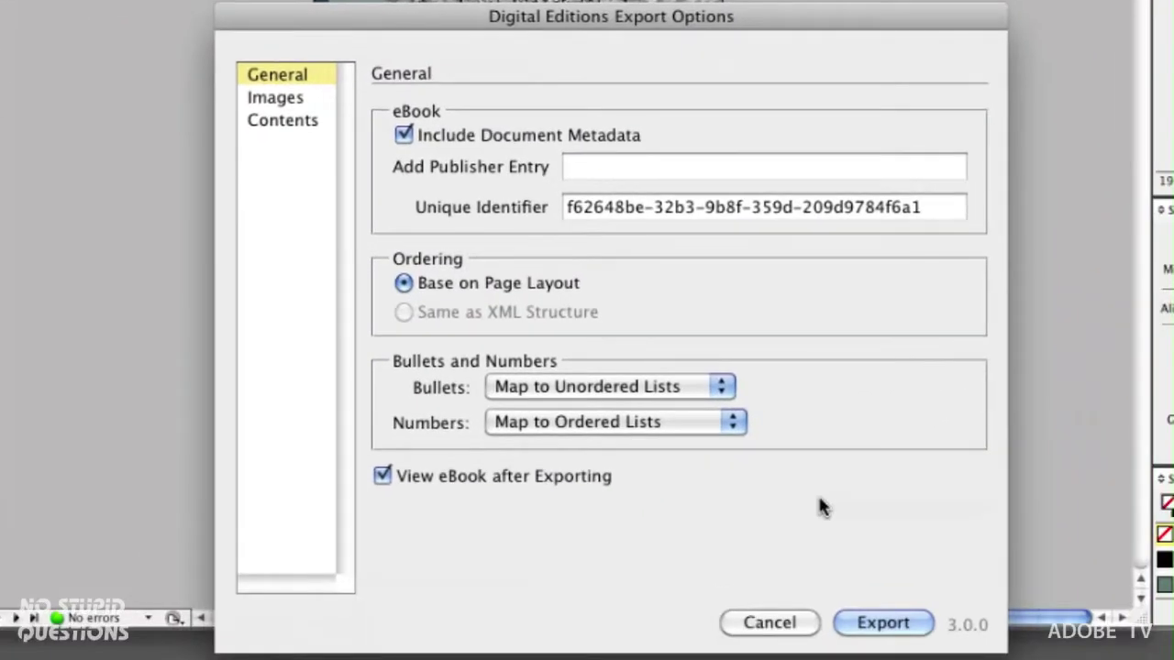
left_click(877, 622)
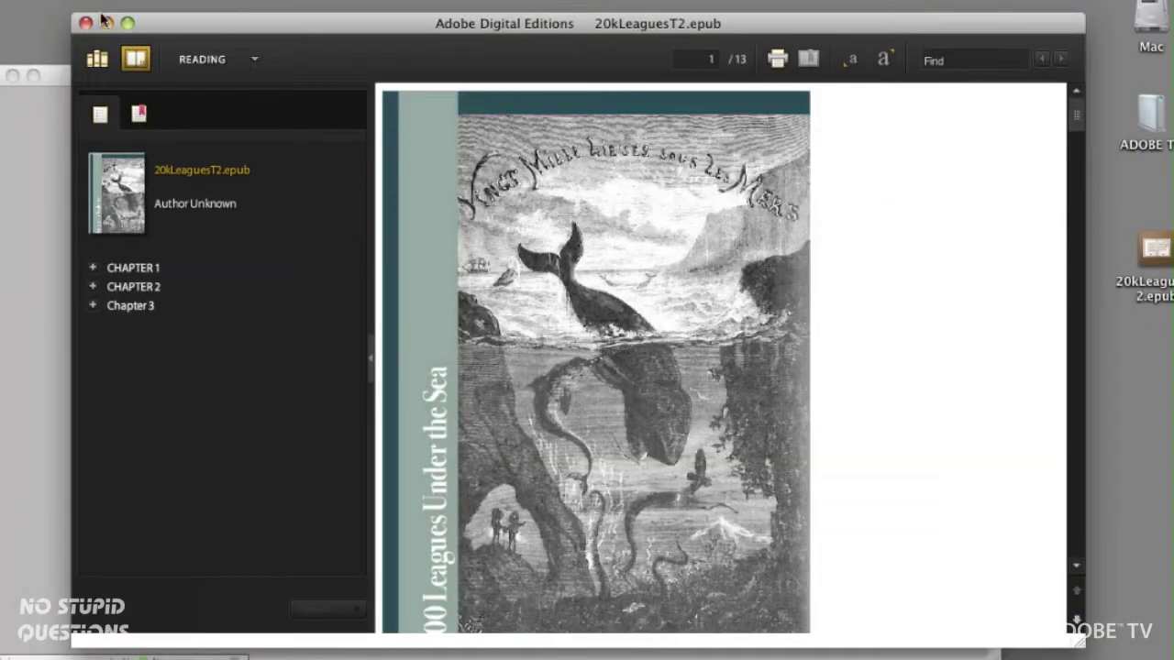
Maximize the Digital Editions window and scroll through Chapter 1 and back to the titled cover
left_click(128, 23)
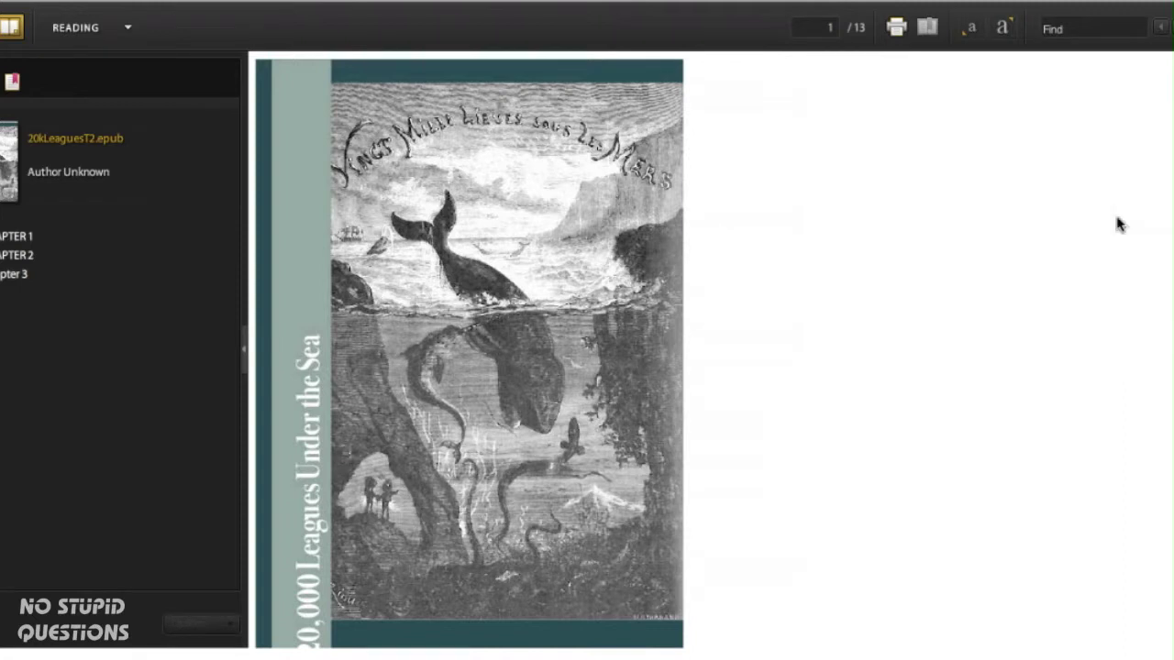
scroll(1117, 224, "down", 2)
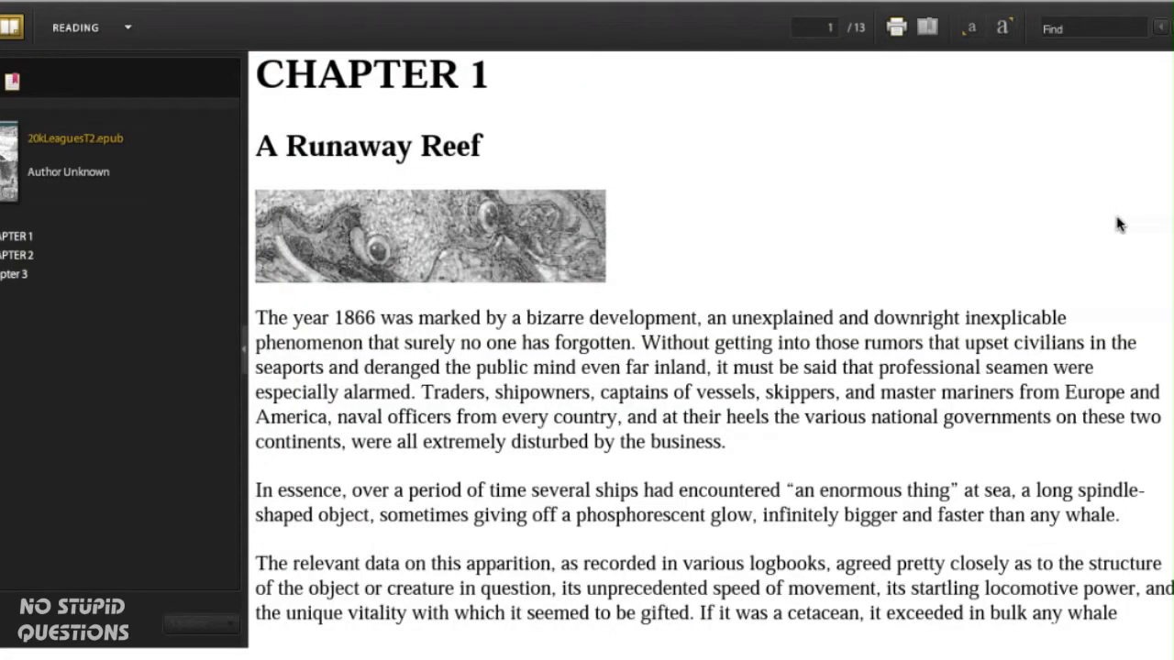
scroll(1117, 224, "down", 10)
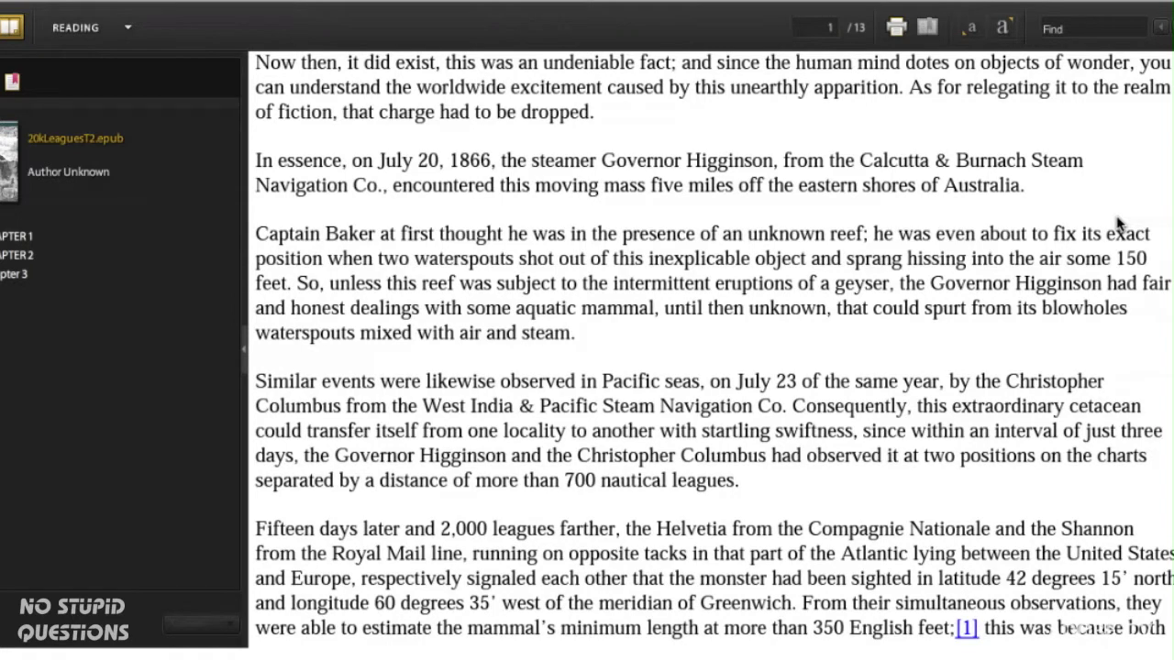
scroll(1117, 224, "up", 12)
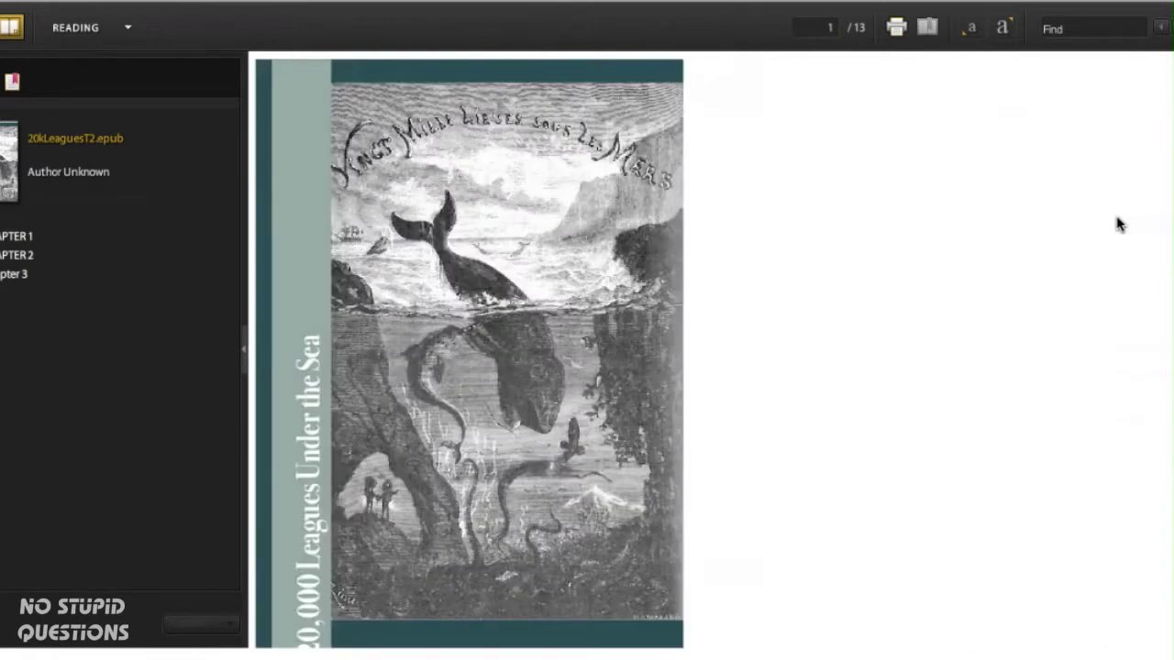